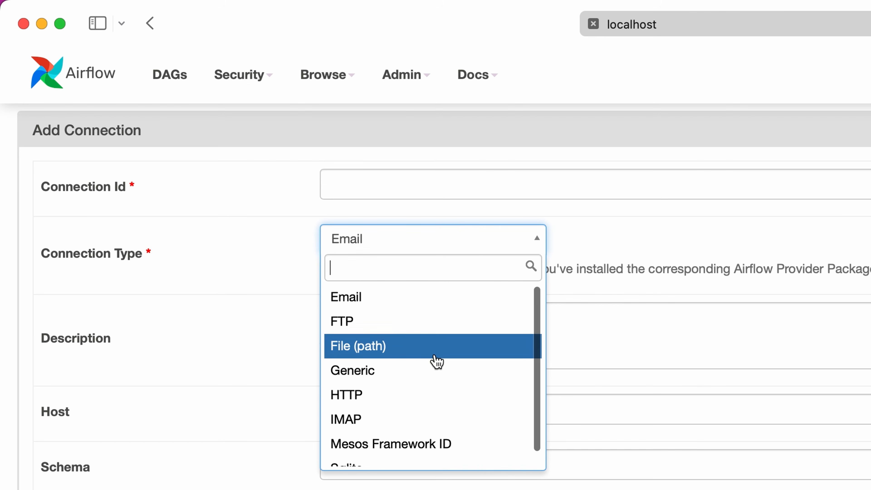
Step: Look through the connection types offered in the Add Connection form and close the list without changing the type
scroll(436, 401, down, 1)
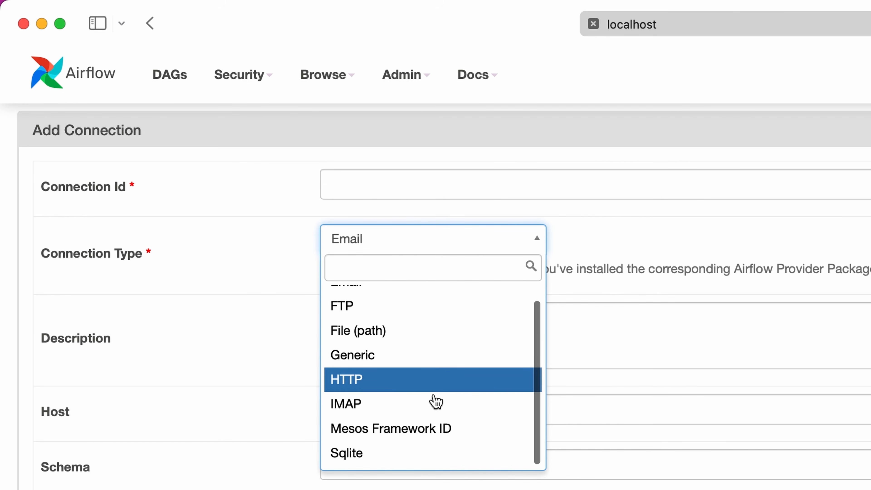
scroll(436, 401, up, 1)
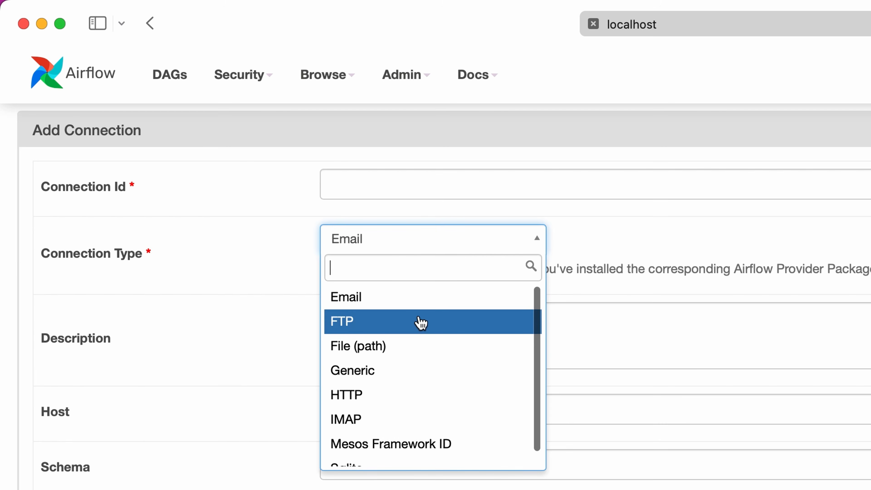
click(541, 241)
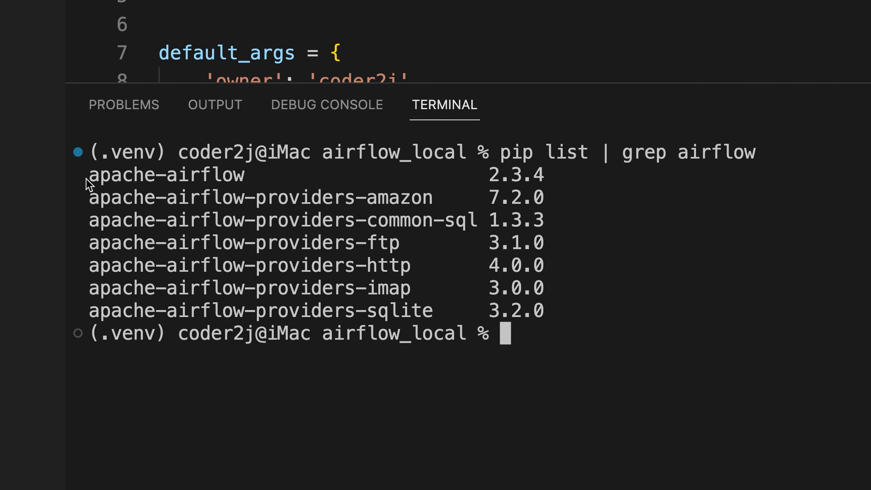
Step: Switch to the VS Code terminal and highlight the apache-airflow and apache-airflow-providers-amazon lines in the installed package list
drag(87, 177, 560, 168)
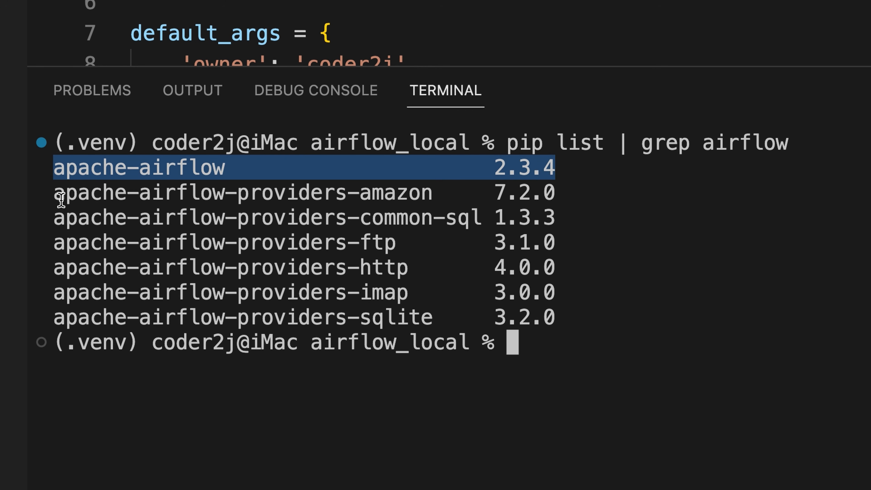
drag(57, 196, 562, 202)
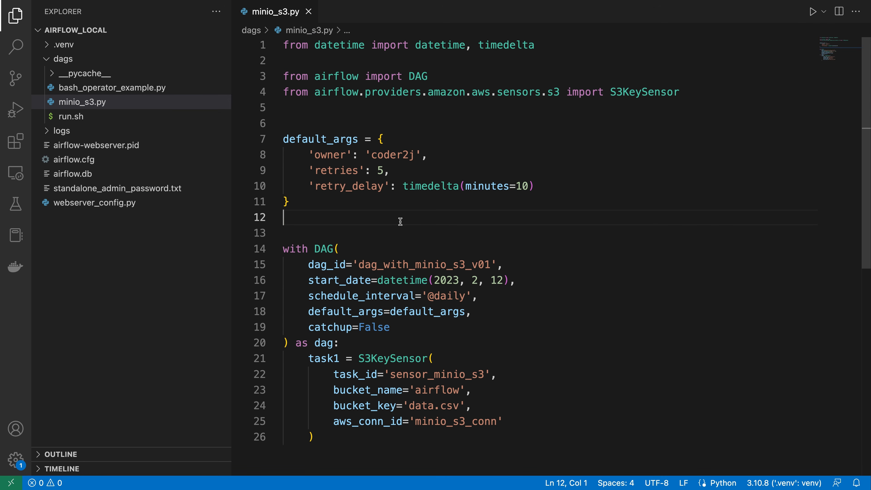
Step: Examine the S3KeySensor task in minio_s3.py, including its bucket name and bucket key
drag(409, 406, 434, 406)
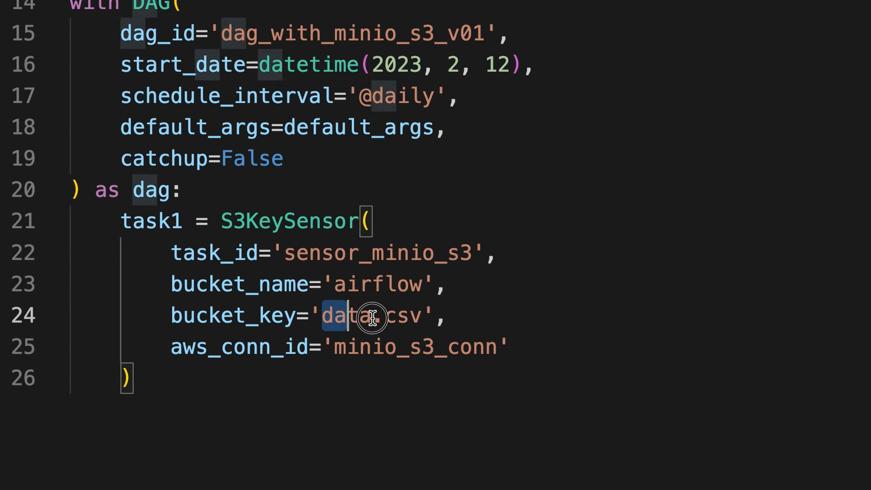
drag(372, 317, 424, 315)
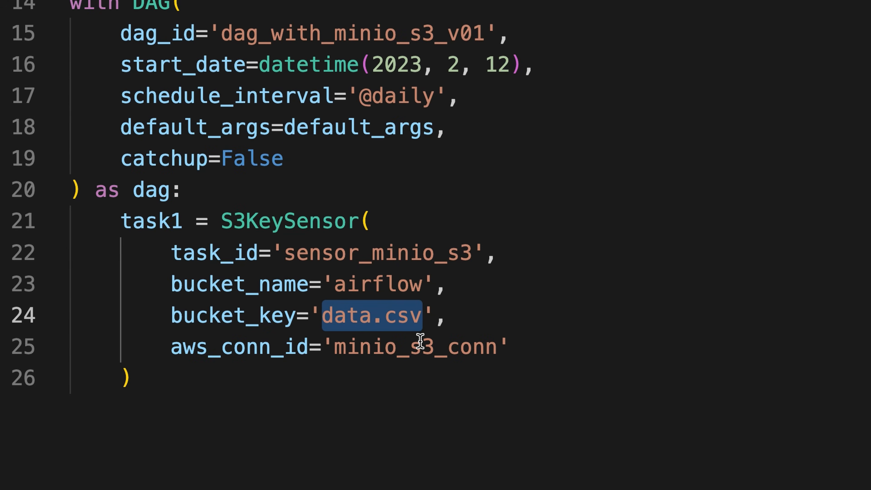
click(323, 224)
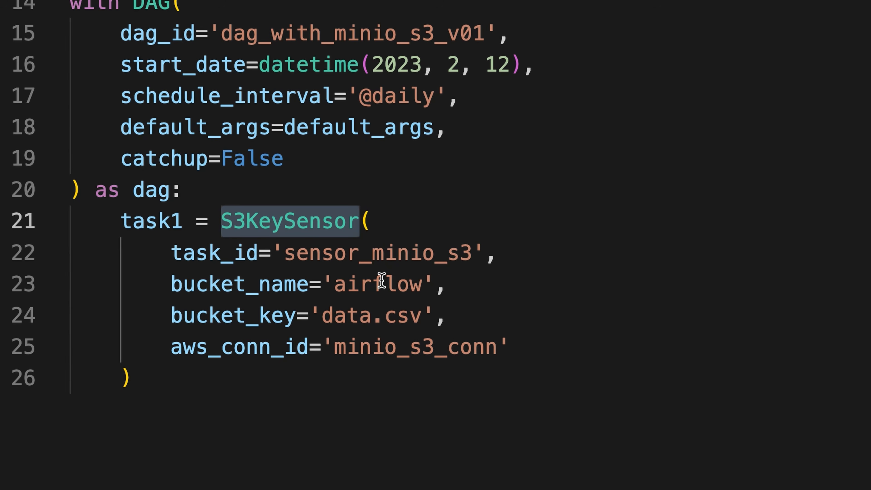
double_click(382, 281)
click(347, 225)
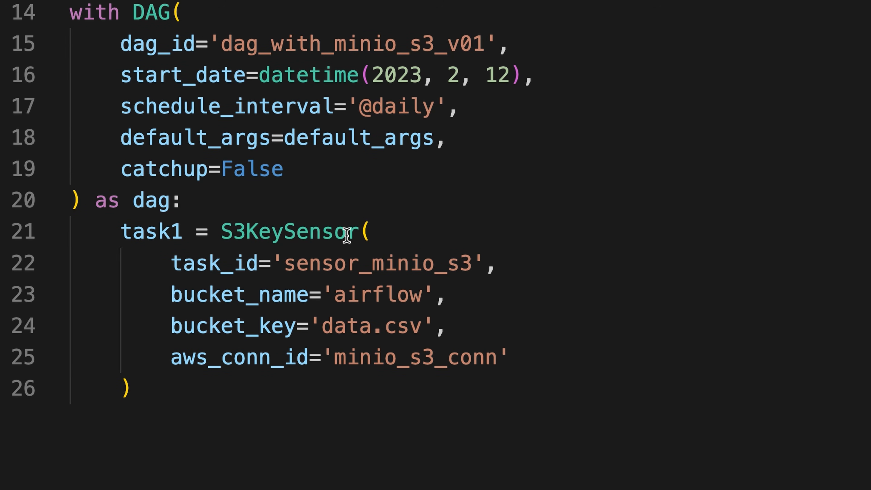
double_click(347, 236)
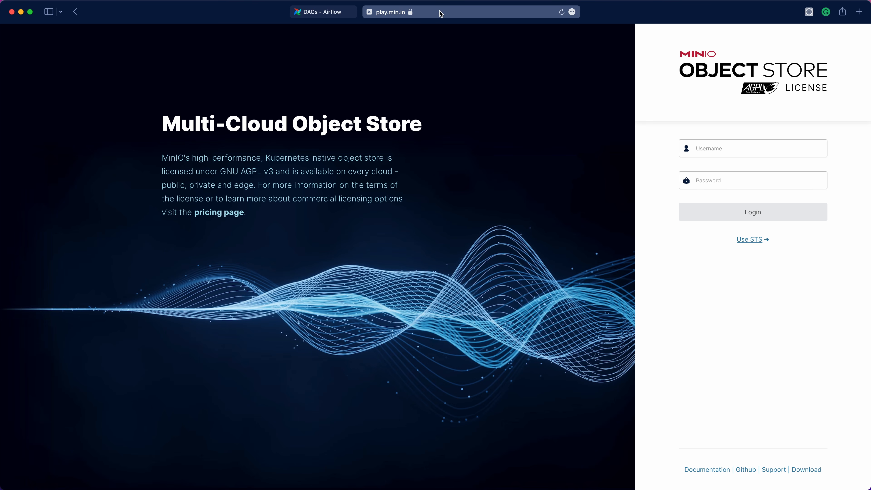
click(441, 13)
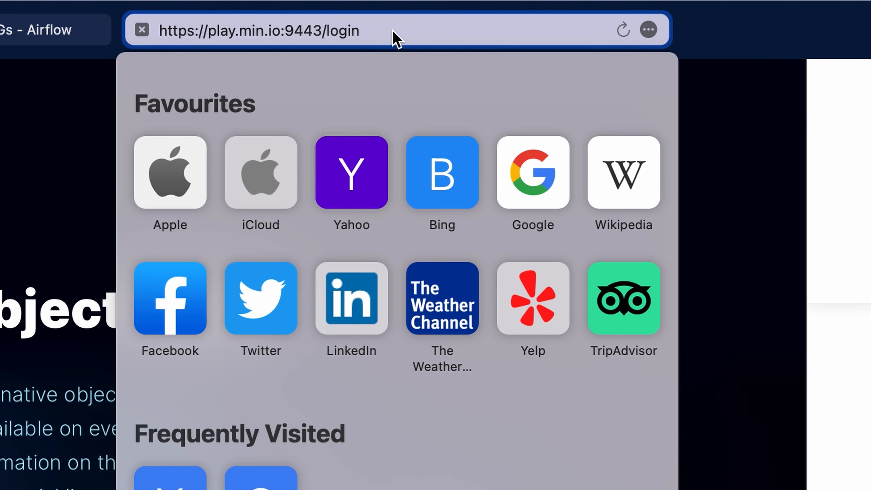
key(Return)
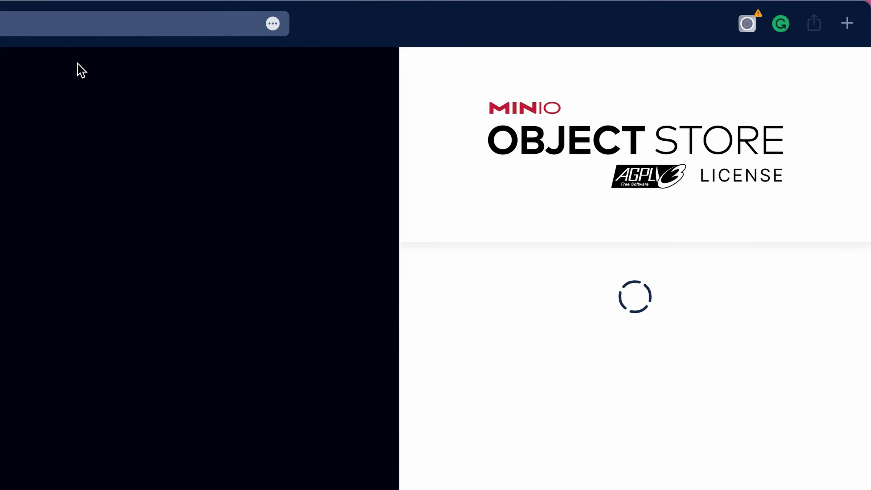
click(562, 296)
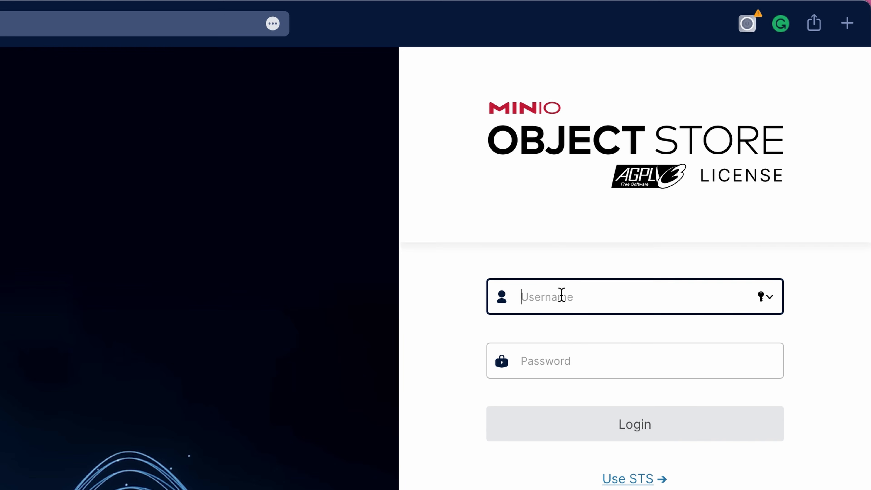
text(minioadmin)
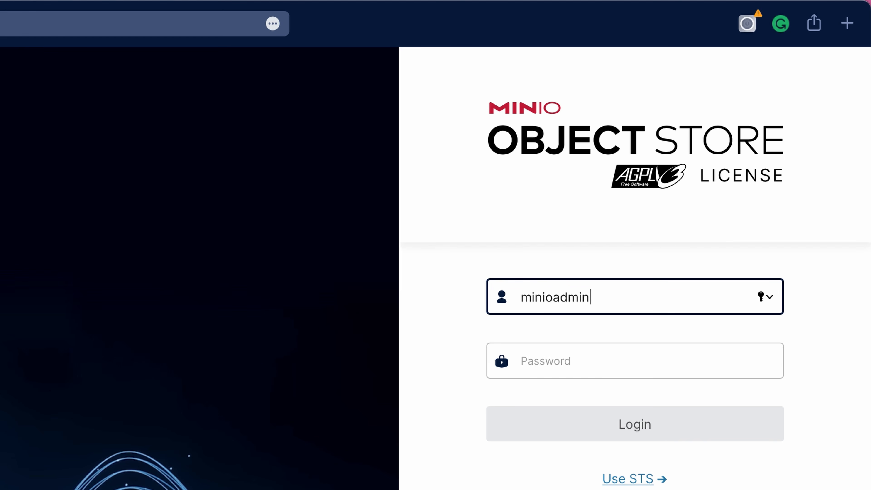
Step: Fill in the MinIO account password, log in and dismiss the offer to save the password
double_click(542, 297)
right_click(545, 297)
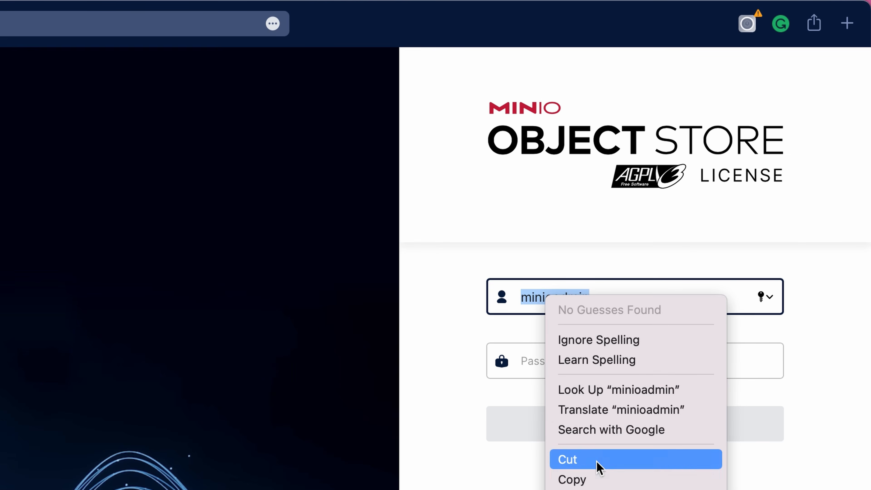
click(597, 477)
click(557, 361)
right_click(557, 361)
click(594, 414)
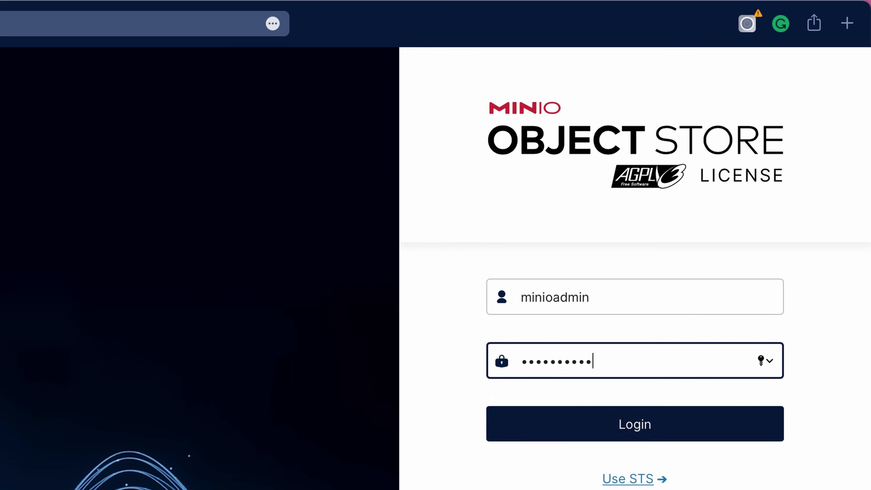
click(572, 442)
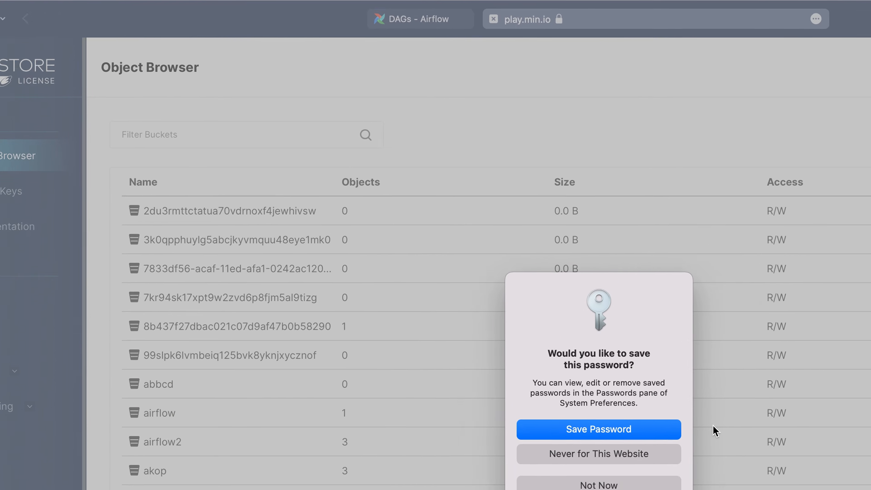
click(708, 408)
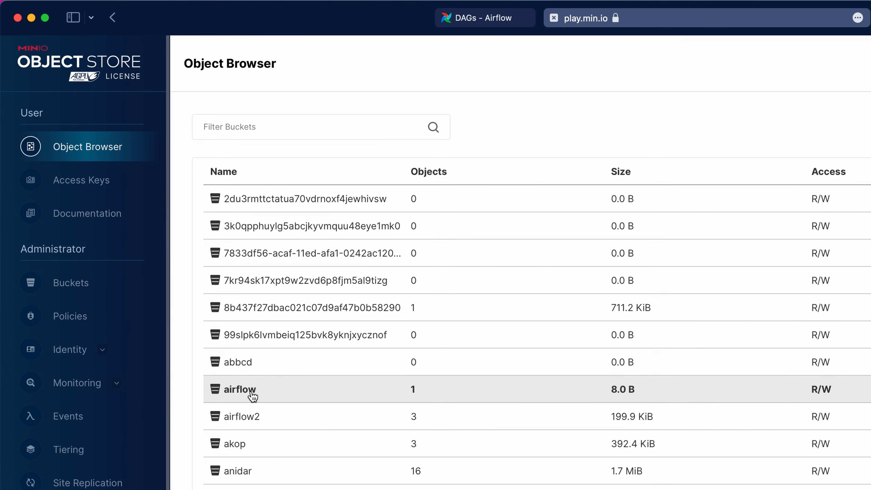
Step: Open the airflow bucket and check for the data.csv object, leaving it unselected
click(243, 393)
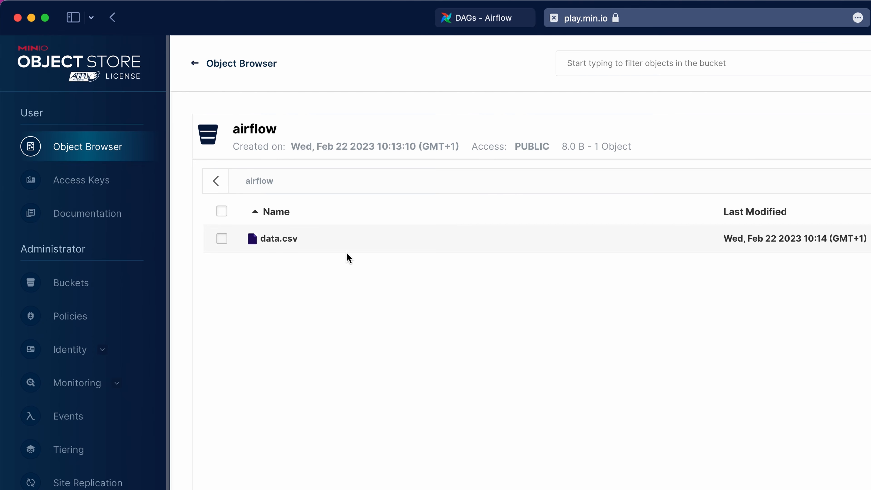
click(229, 241)
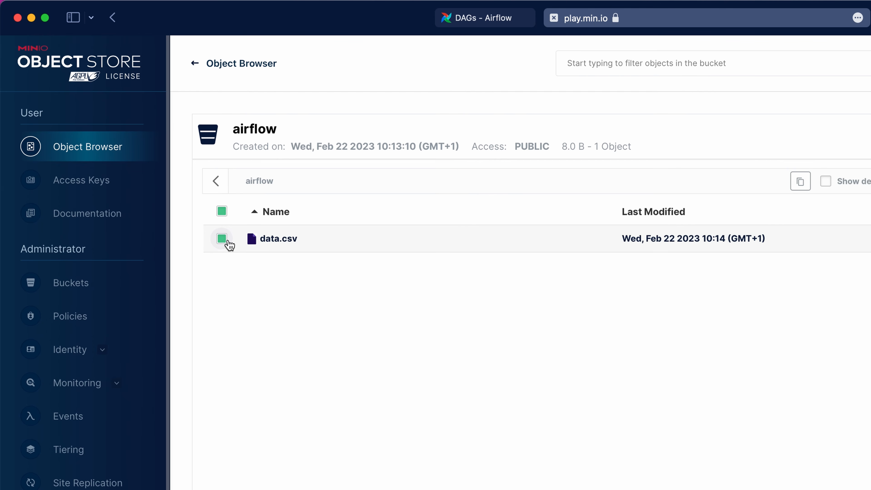
click(229, 241)
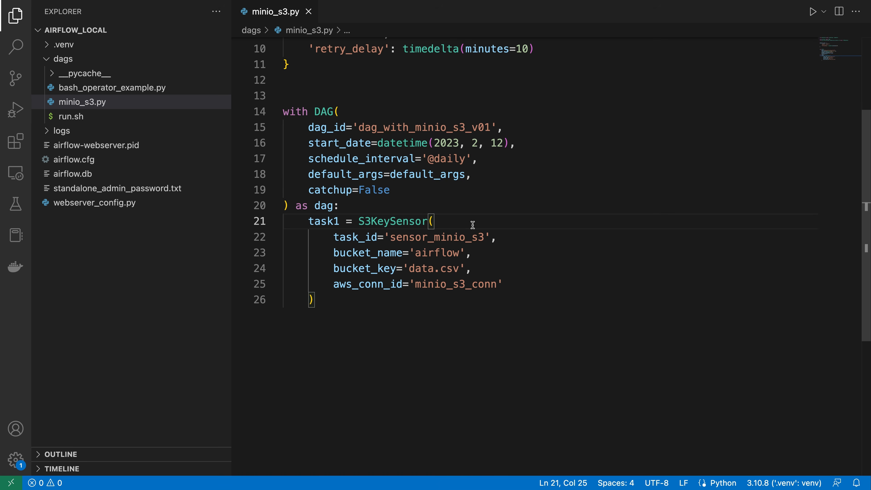
Step: Switch to VS Code and examine the aws_conn_id value of the S3KeySensor task in minio_s3.py
double_click(457, 283)
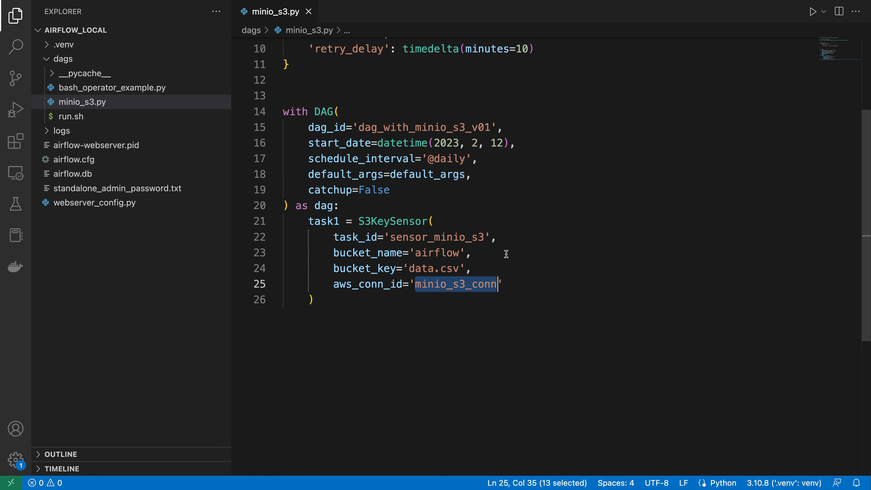
click(527, 284)
Step: Check the running Airflow webserver's terminal output, and copy the admin password from standalone_admin_password.txt
key(ctrl+grave)
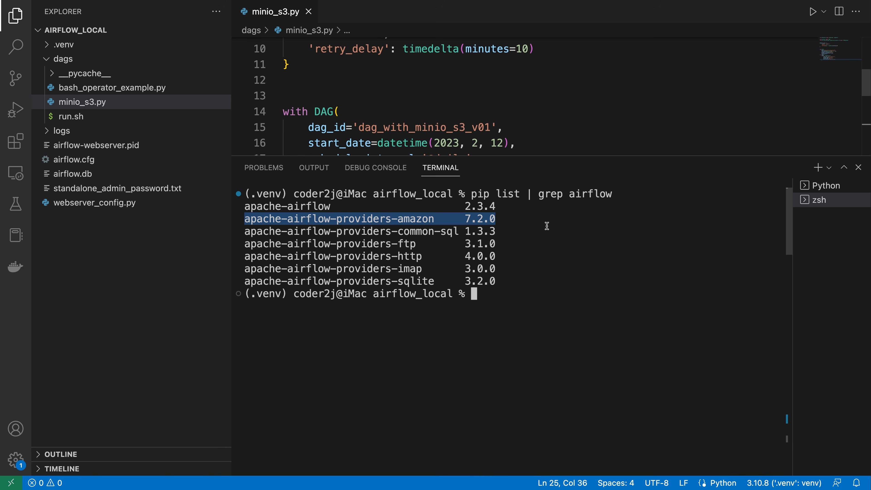
click(823, 185)
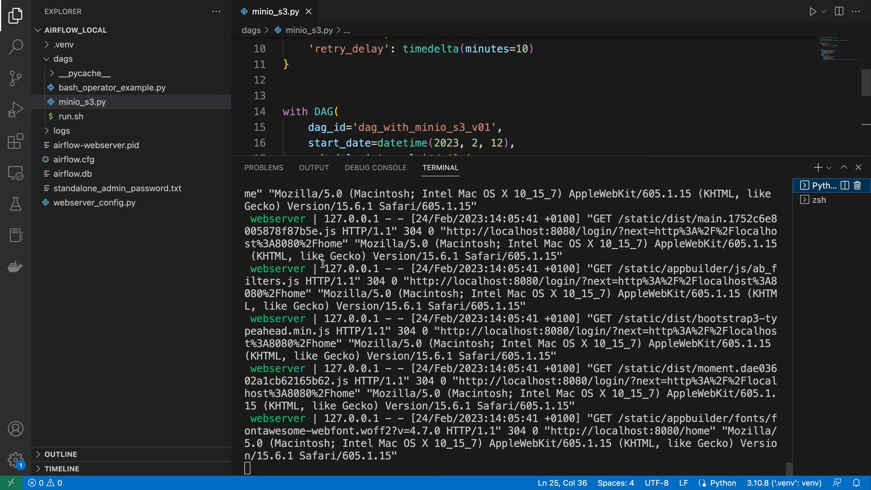
click(109, 190)
double_click(336, 45)
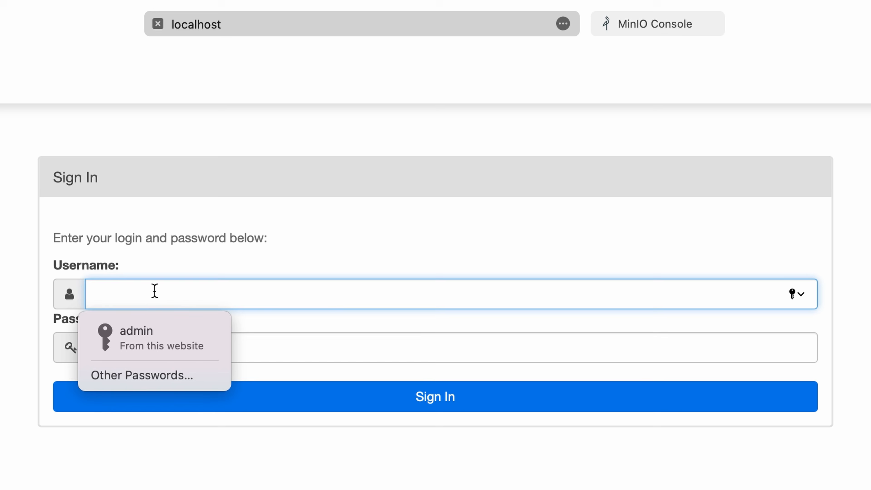
Step: Switch to the browser and sign in to Airflow with the username admin and the account password
text(admin)
right_click(308, 339)
click(337, 398)
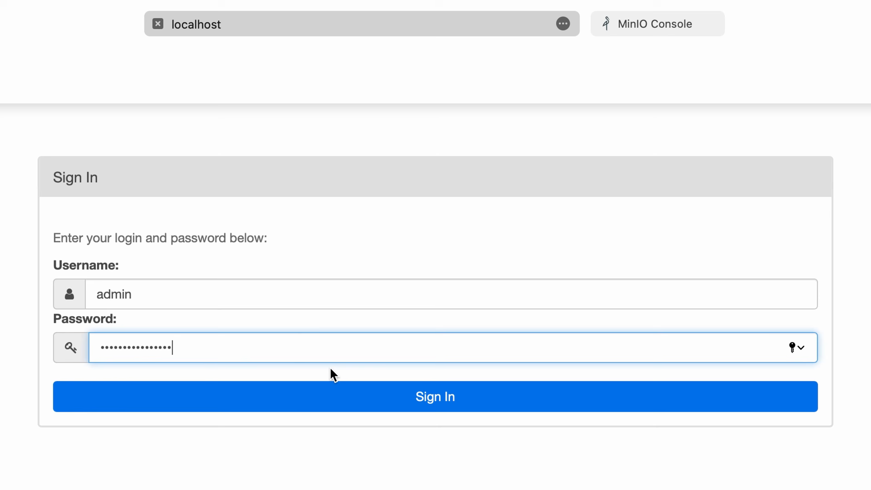
click(329, 403)
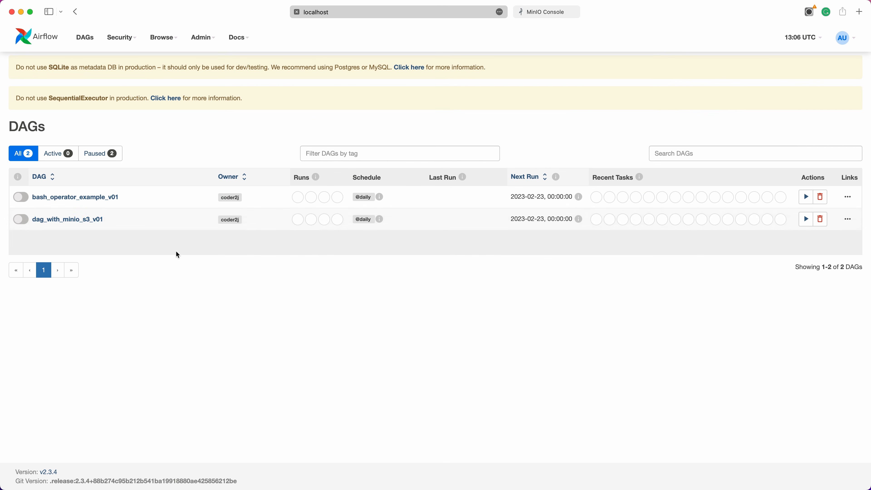
Step: Open the code of the dag_with_minio_s3_v01 DAG and highlight its aws_conn_id value
click(89, 222)
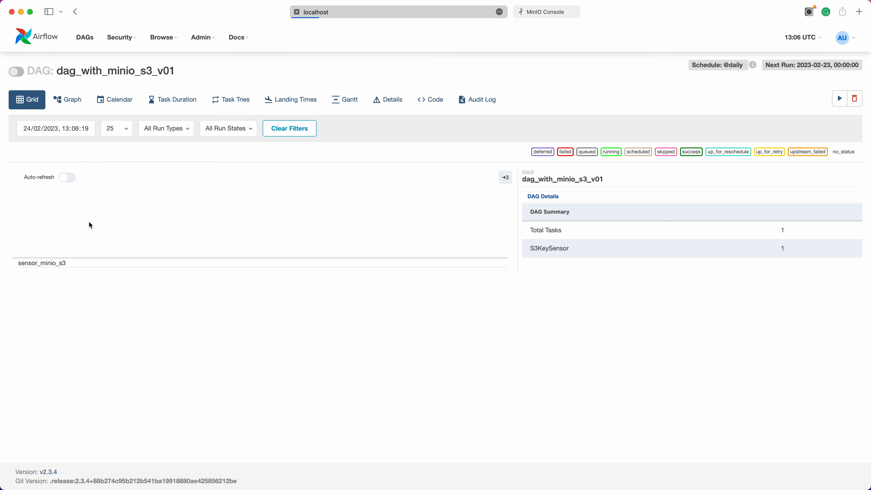
click(435, 107)
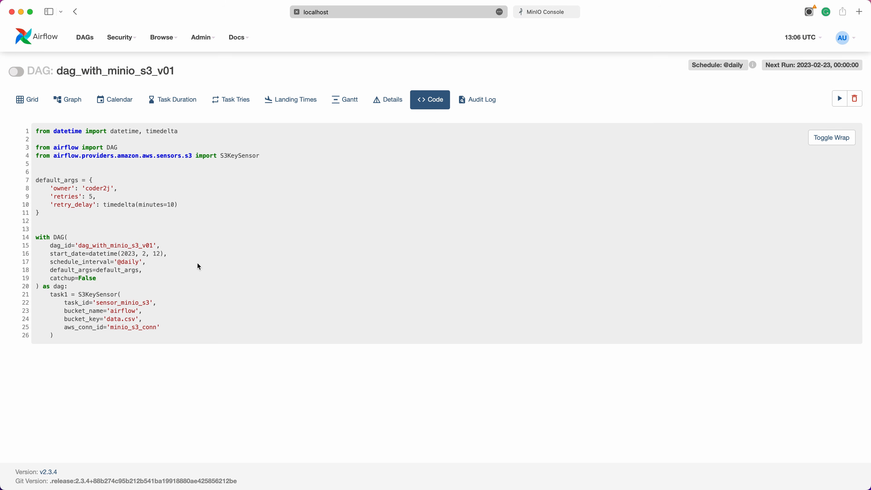
double_click(134, 327)
Step: Start a new connection from Airflow's connections list and display the available connection types
mouse_move(202, 42)
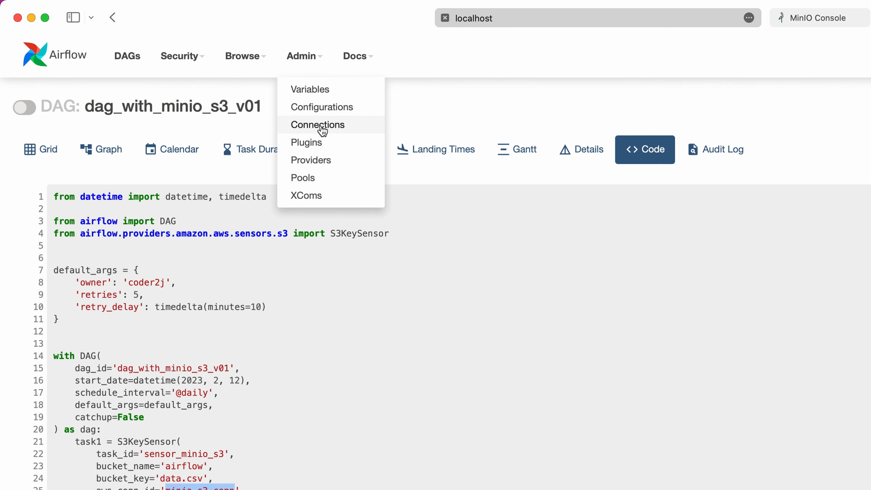
click(322, 127)
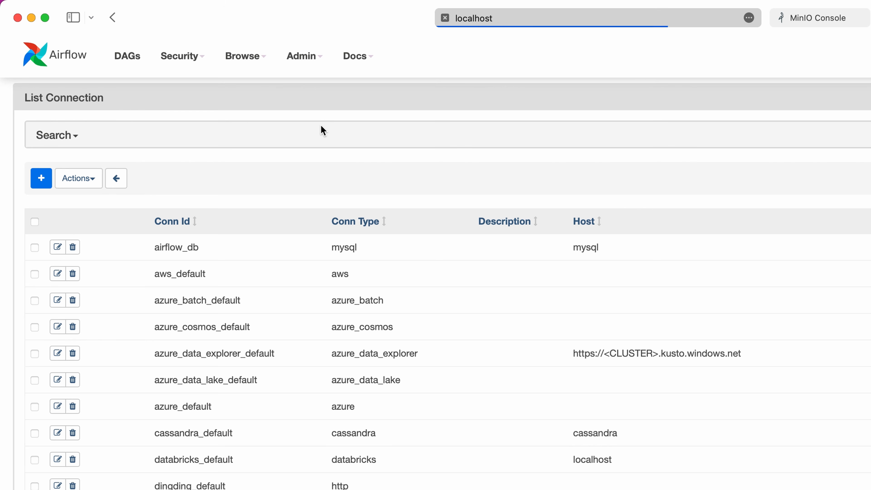
click(54, 187)
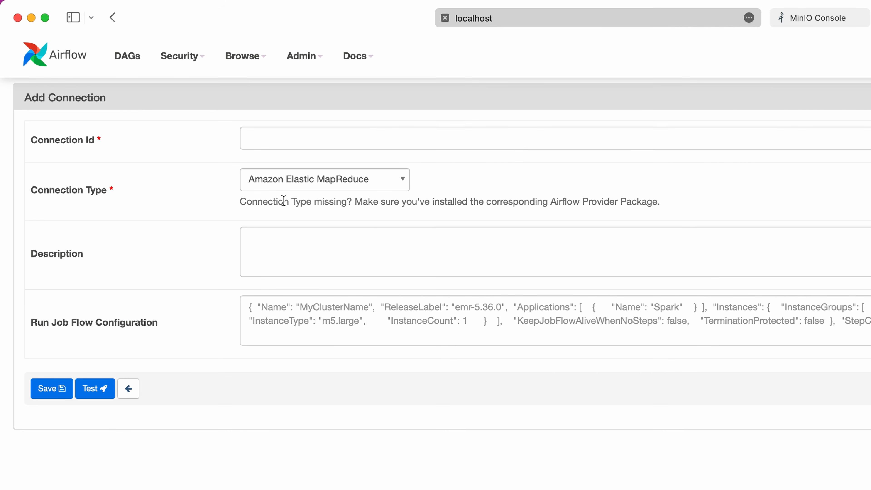
click(408, 185)
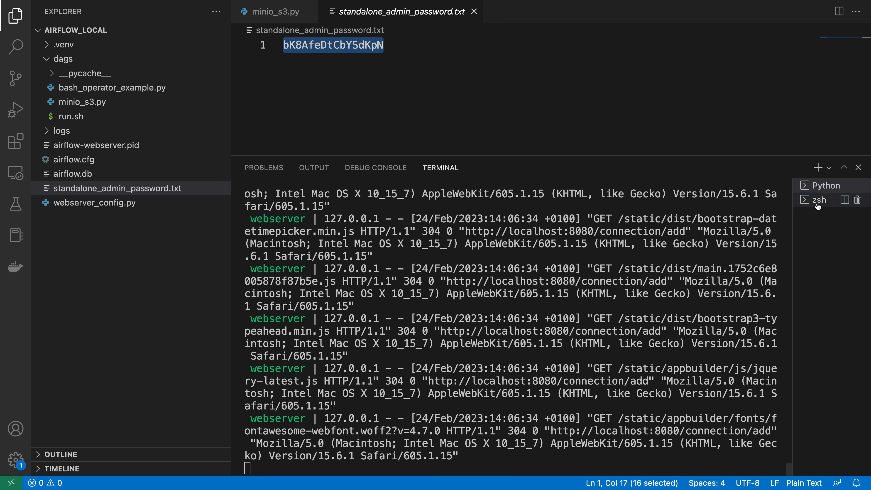
Step: Switch to the zsh terminal in VS Code and highlight the apache-airflow-providers-amazon line with its version
click(819, 199)
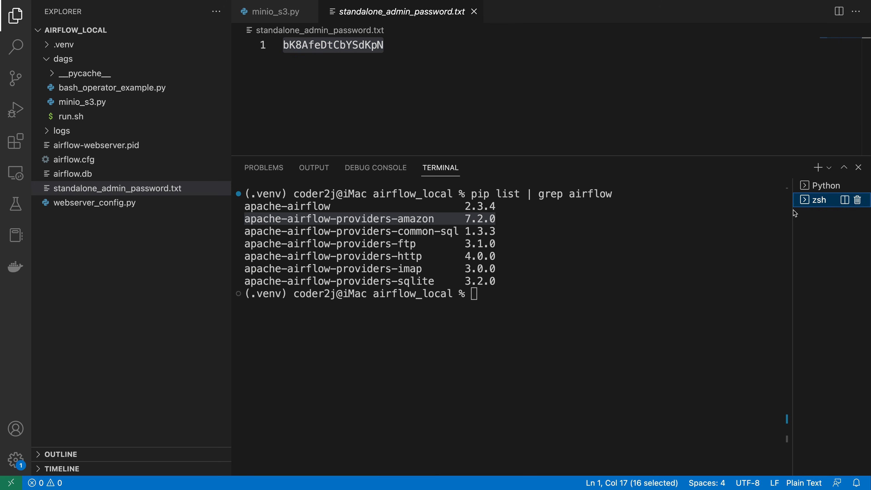
drag(497, 219, 244, 219)
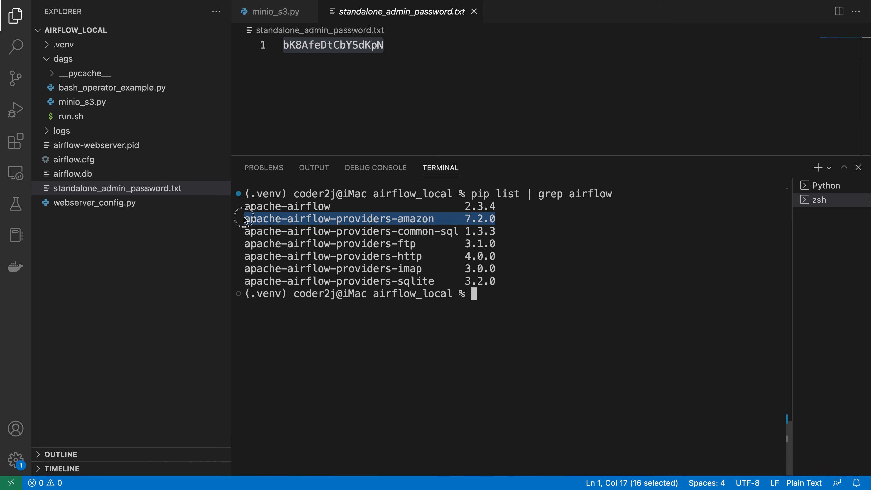
drag(434, 220, 244, 219)
key(super+c)
text(pip install)
key(super+v)
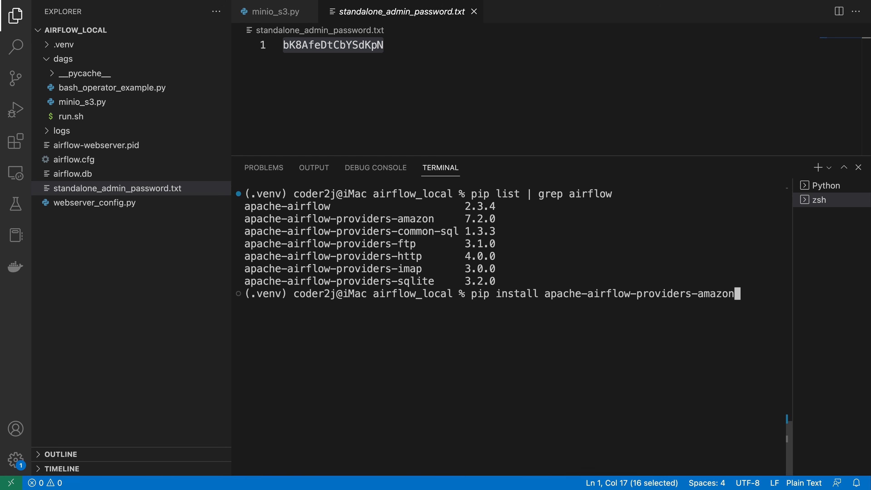
key(ctrl+c)
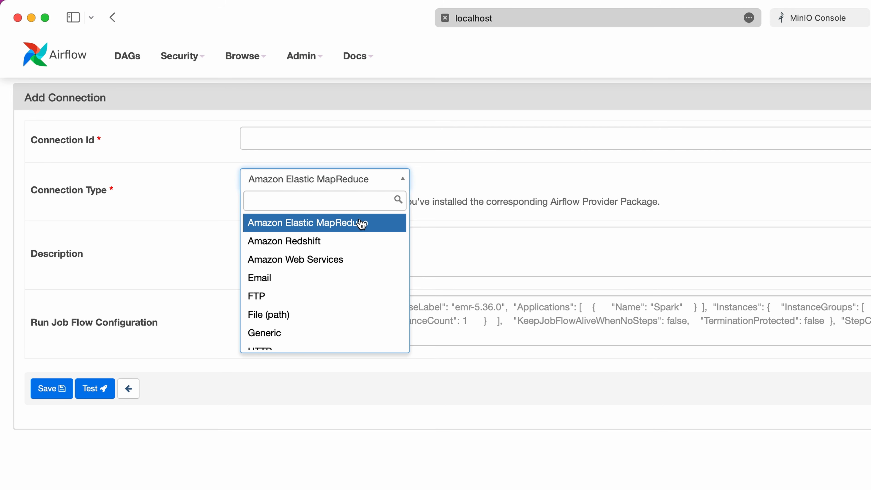
Step: In the new Airflow connection, choose Amazon Web Services as the connection type and set the connection ID to minio_s3_conn
click(366, 267)
click(299, 137)
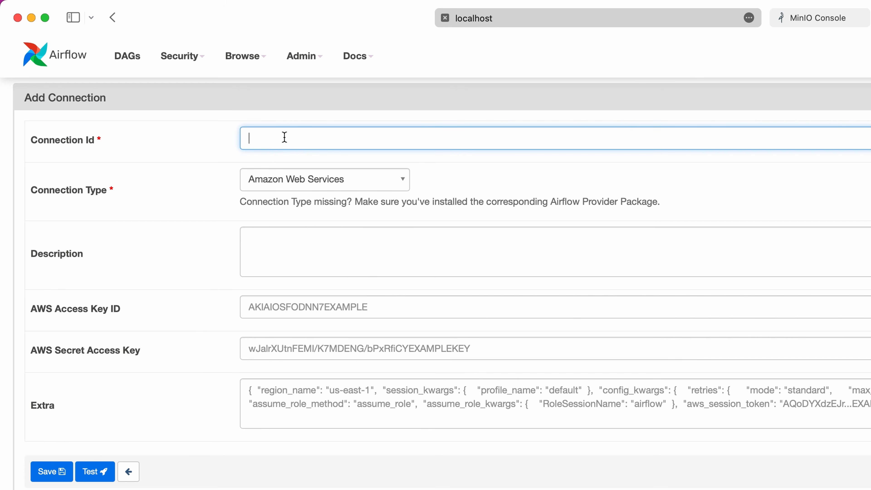
key(super+v)
click(174, 228)
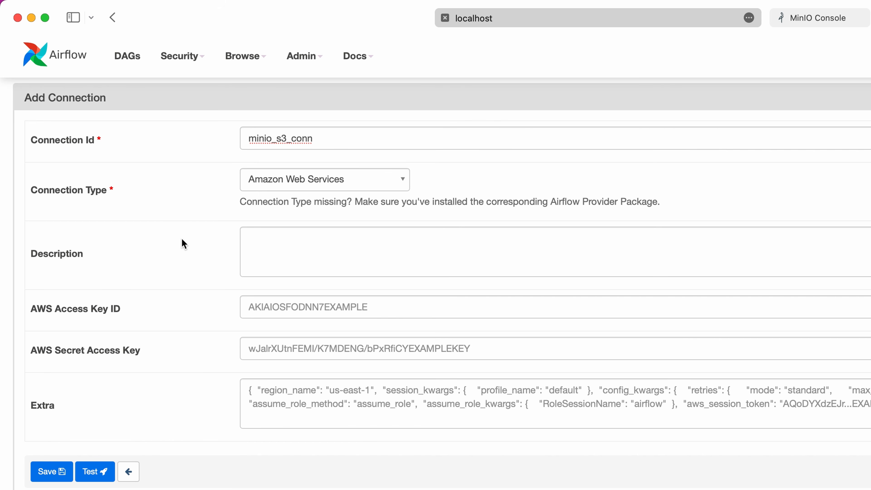
Step: Fill the connection's Extra field with JSON holding empty values for aws_access_key_id, aws_secret_access_key and endpoint_url
click(372, 392)
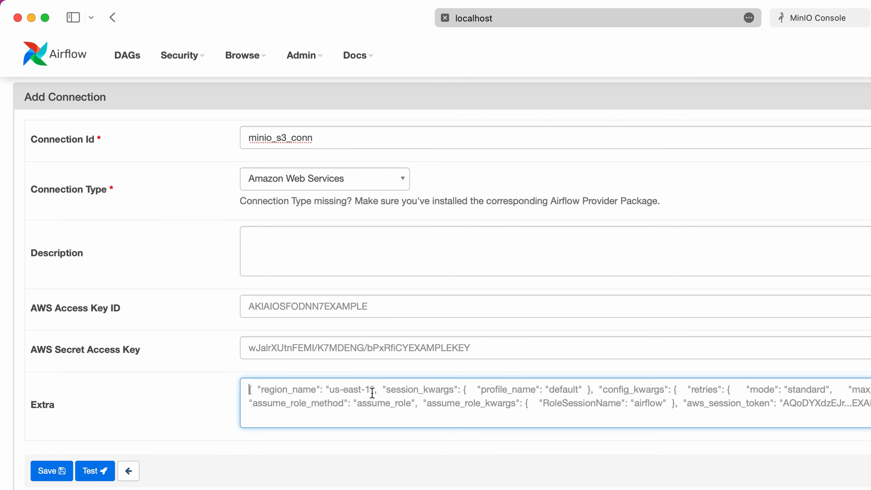
text({)
text("aws_access_key_id": "")
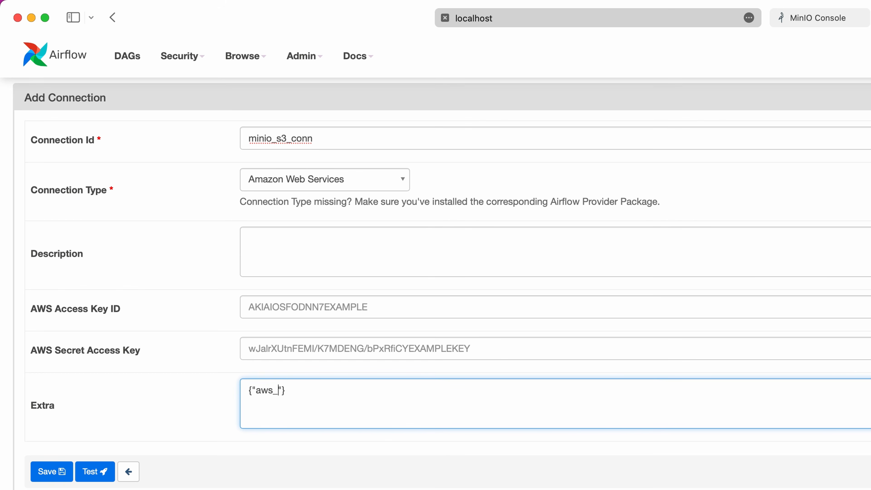
text(, "aws_secret_access_key":"",)
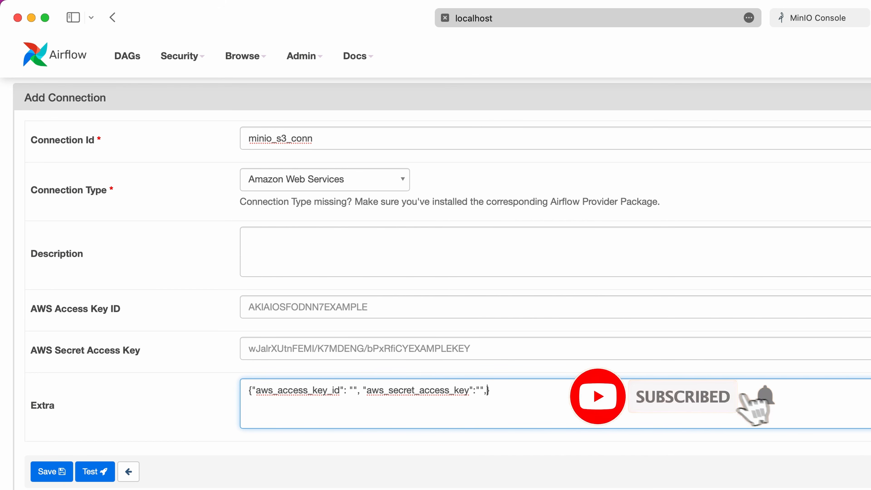
text( ")
text(")
key(Left)
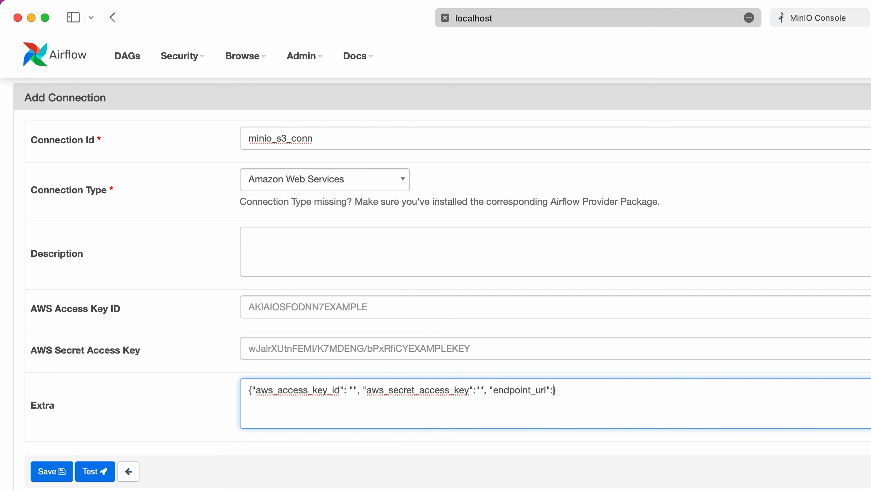
Step: Switch to the MinIO Console and create a new access key with the generated credentials
click(833, 19)
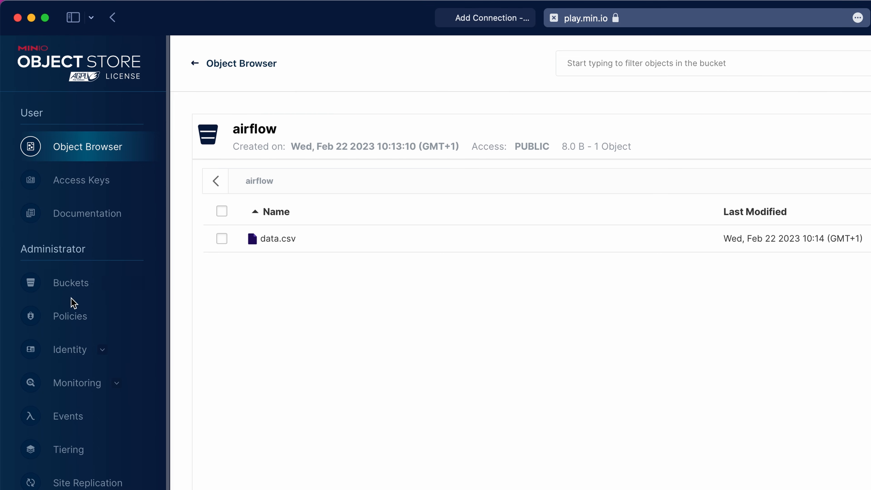
click(89, 188)
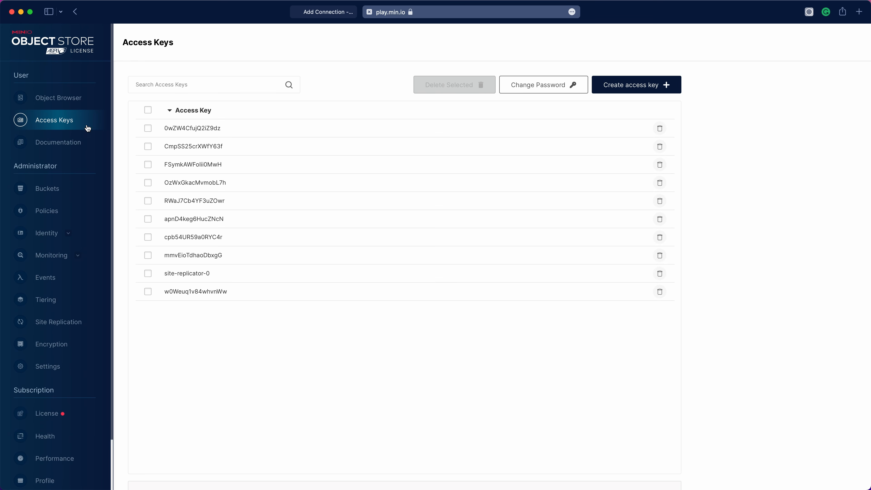
click(630, 90)
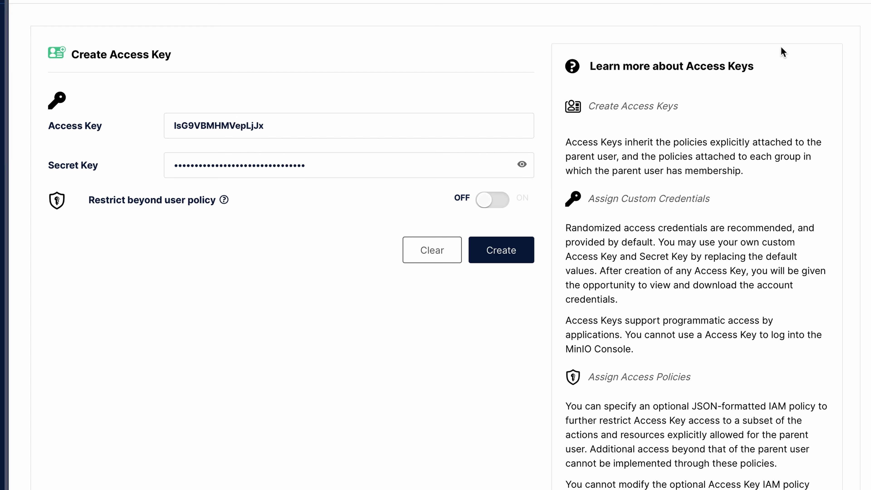
click(503, 257)
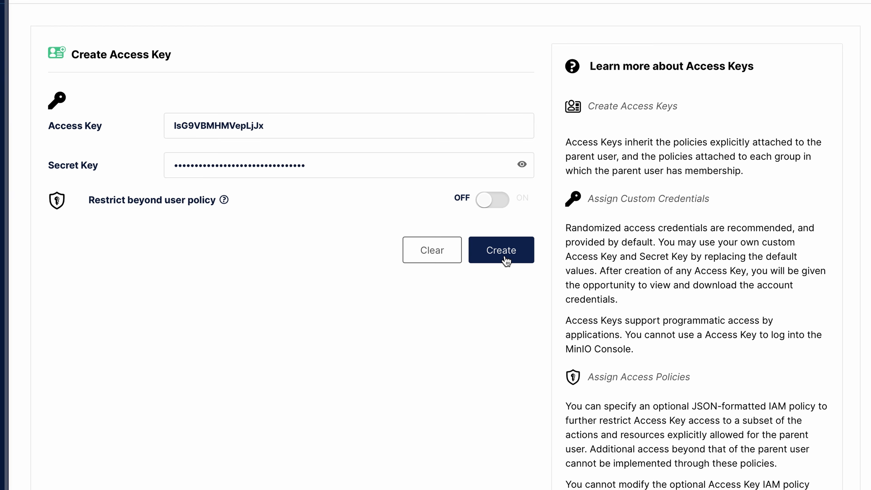
Step: Copy the new MinIO access key and paste it as the aws_access_key_id value in the Airflow connection's Extra JSON
click(689, 268)
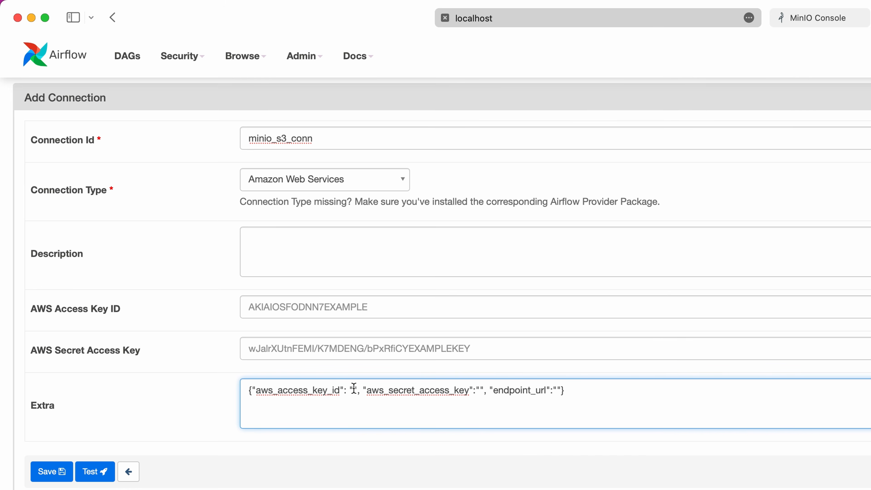
right_click(353, 390)
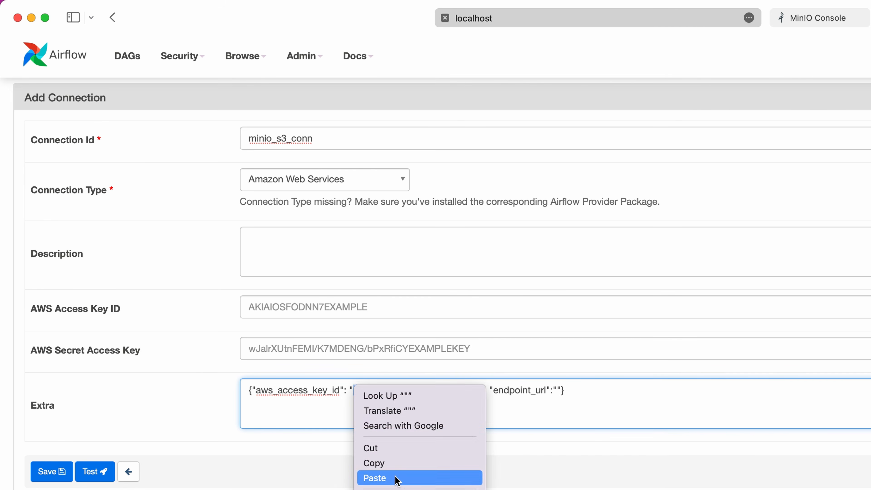
click(396, 479)
Step: Copy the MinIO secret key and paste it as the aws_secret_access_key value in the Airflow connection's Extra JSON
click(820, 18)
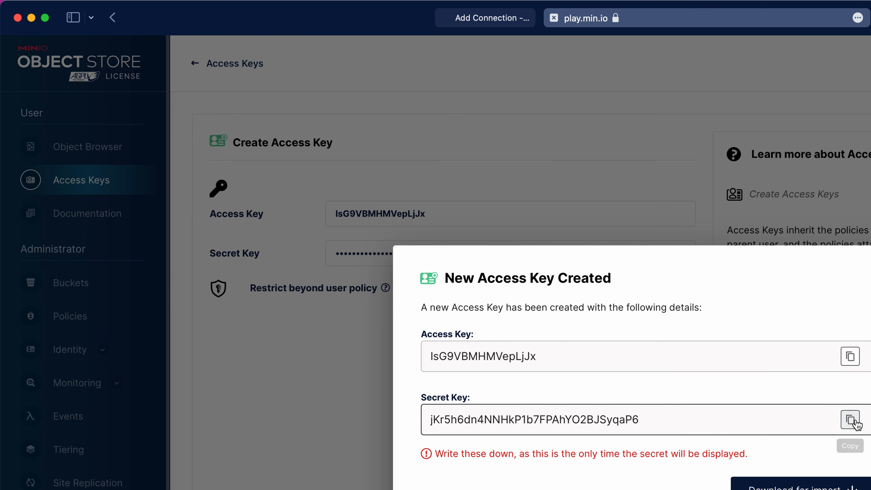
click(844, 416)
click(486, 20)
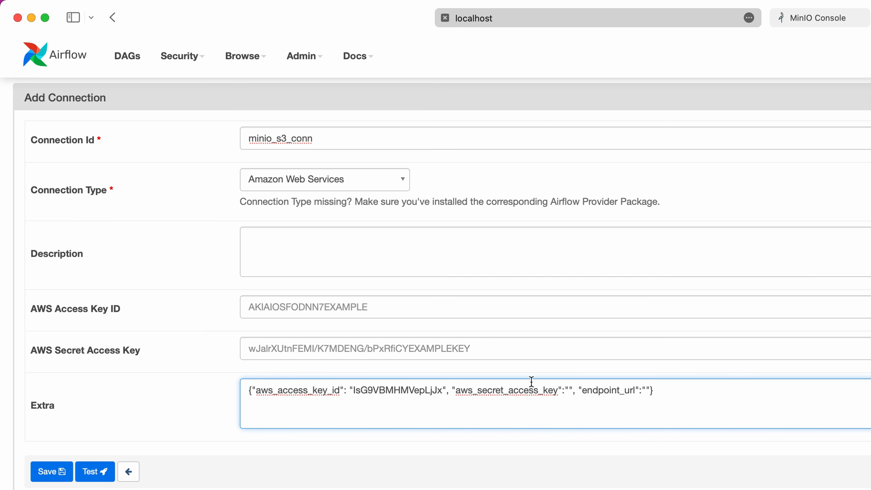
click(569, 390)
key(super+v)
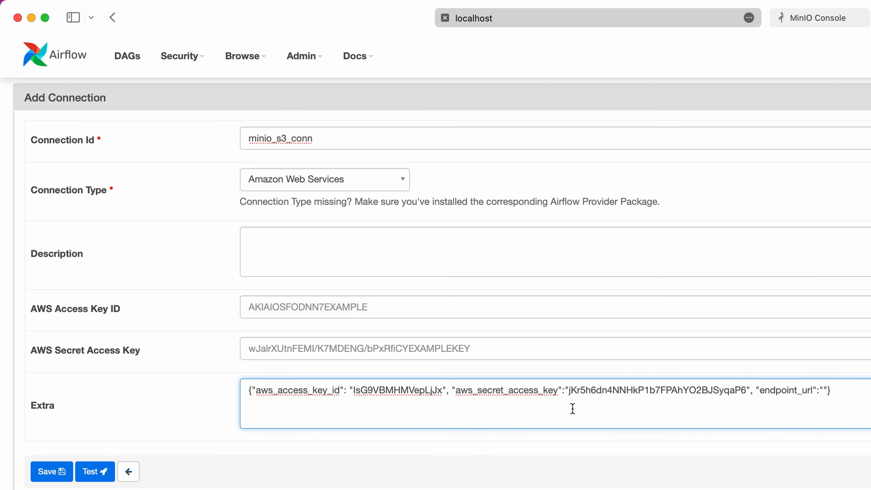
click(826, 21)
click(579, 19)
click(640, 18)
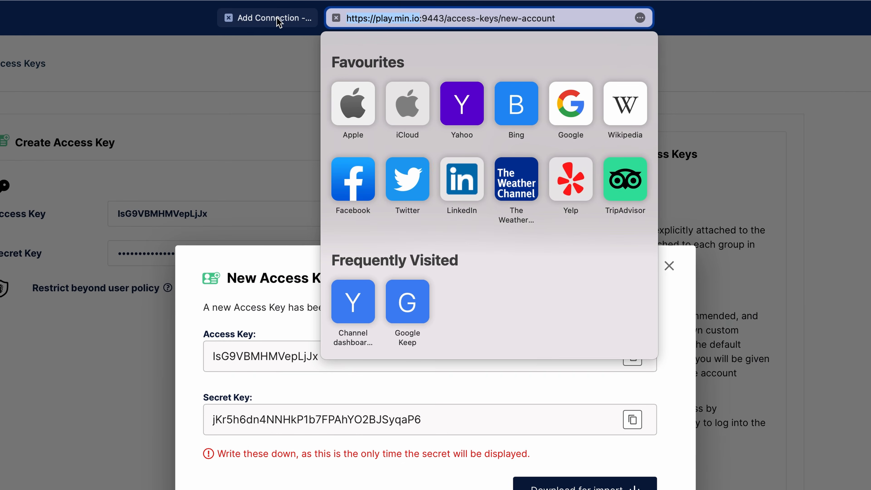
click(165, 30)
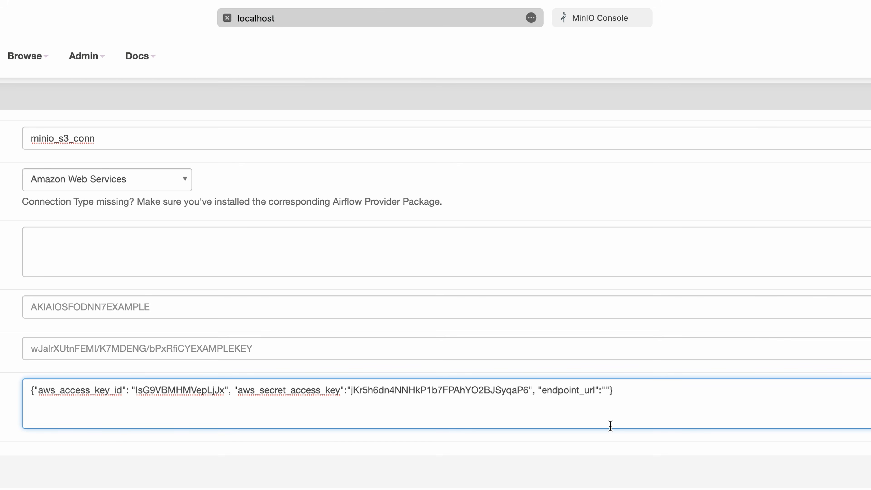
click(606, 391)
key(super+v)
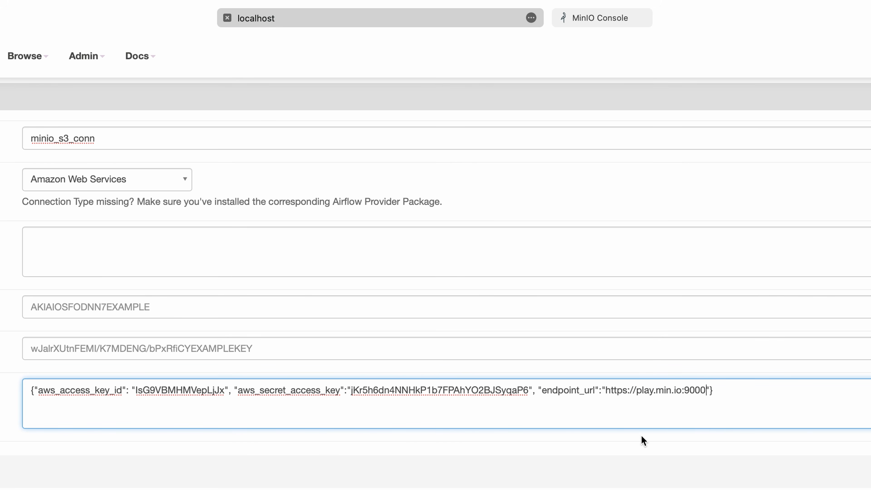
click(48, 470)
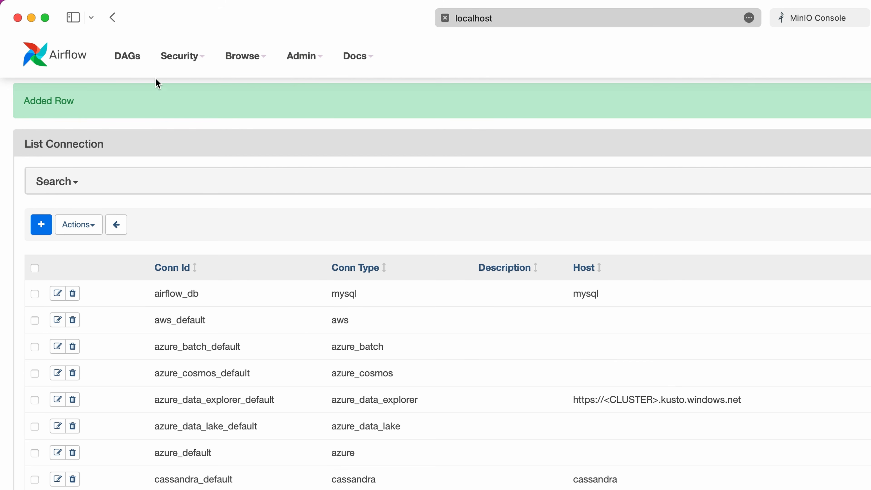
Step: Open the dag_with_minio_s3_v01 DAG, unpause it and update its grid view
click(133, 62)
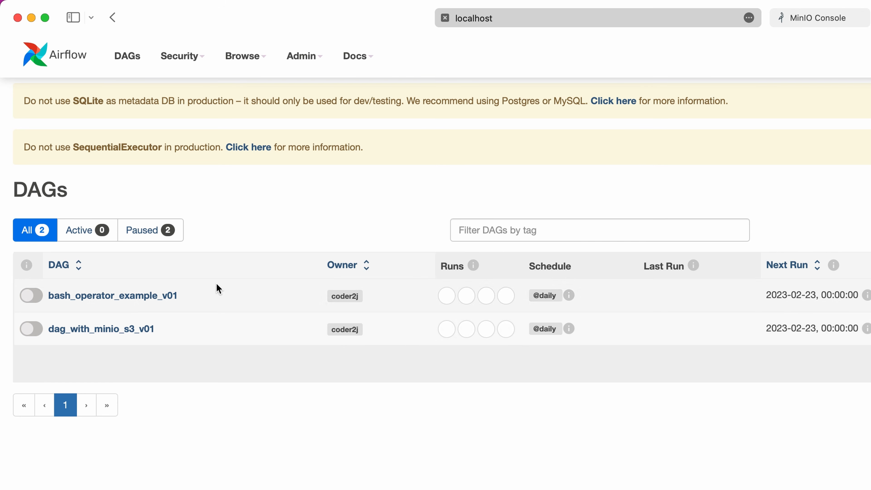
click(134, 334)
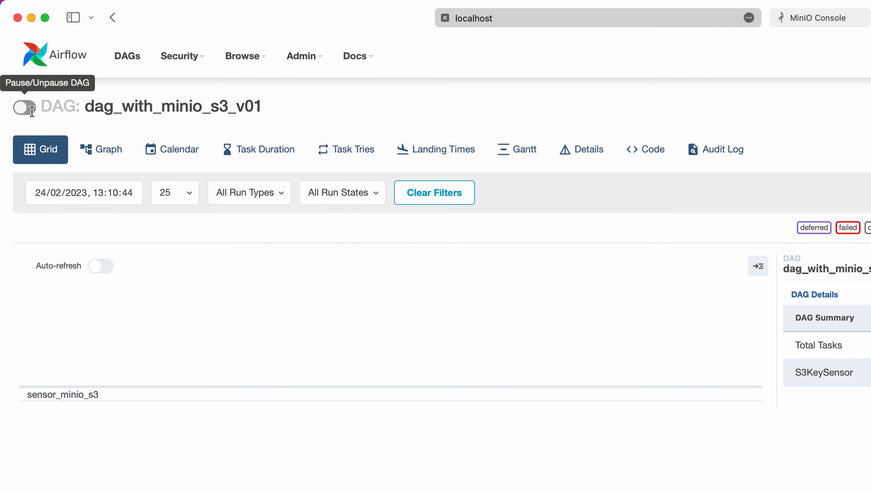
click(25, 108)
click(103, 267)
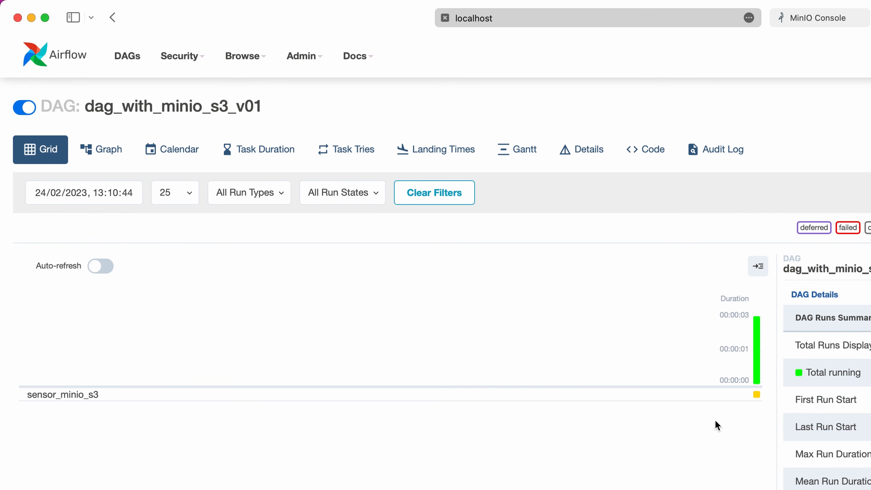
Step: Open the log of the sensor_minio_s3 task instance and highlight the message about the task's exit code
click(757, 395)
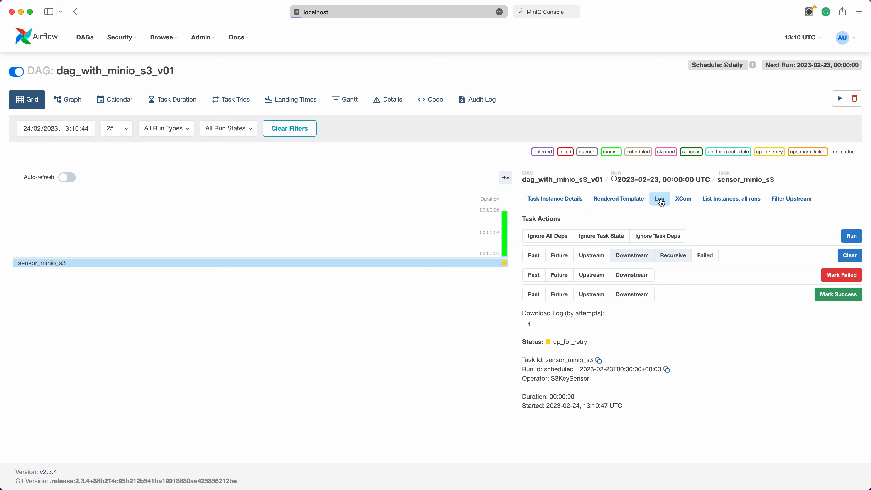
click(660, 199)
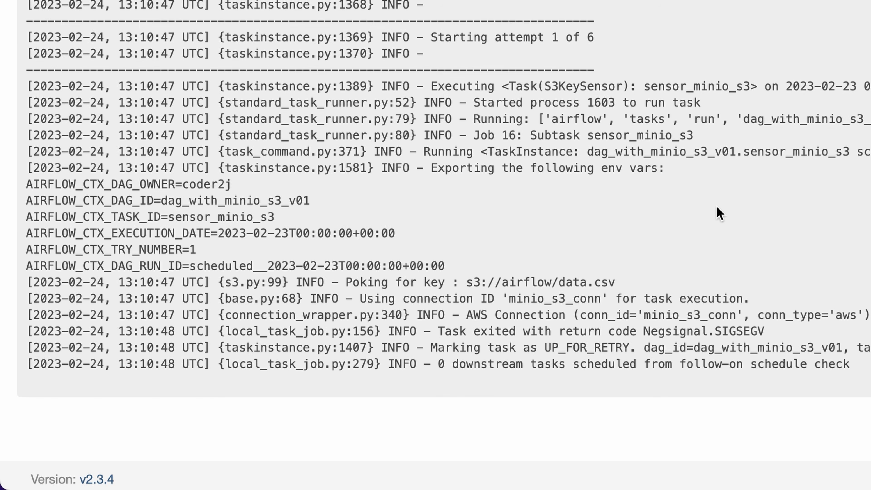
scroll(717, 206, down, 3)
drag(765, 306, 441, 306)
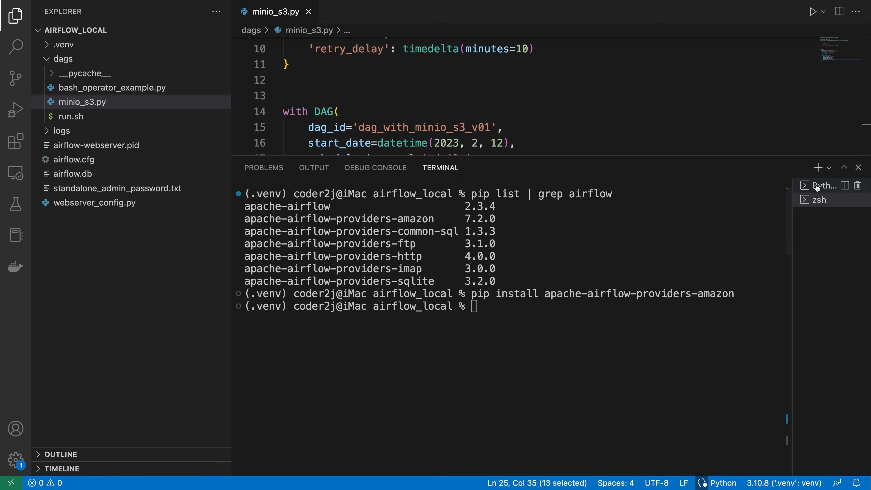
Step: Switch to VS Code, stop the running Airflow process in the Python terminal and clear the terminal
click(818, 187)
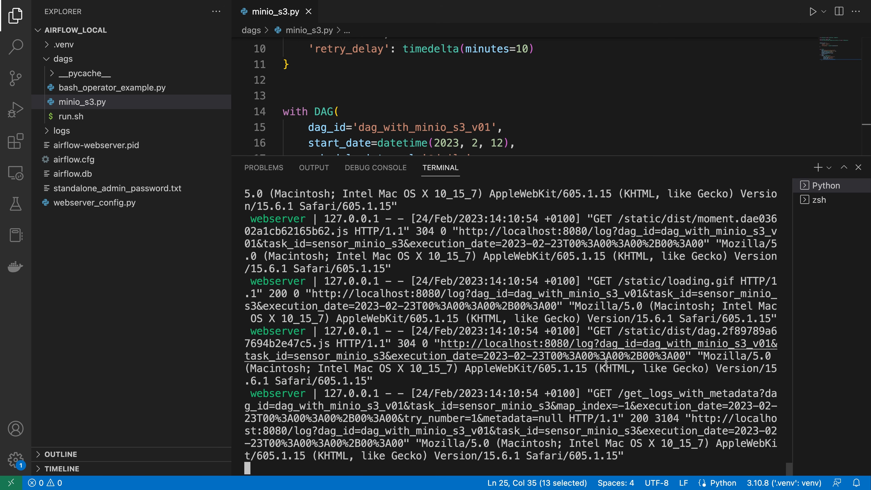
key(ctrl+c)
text(clear)
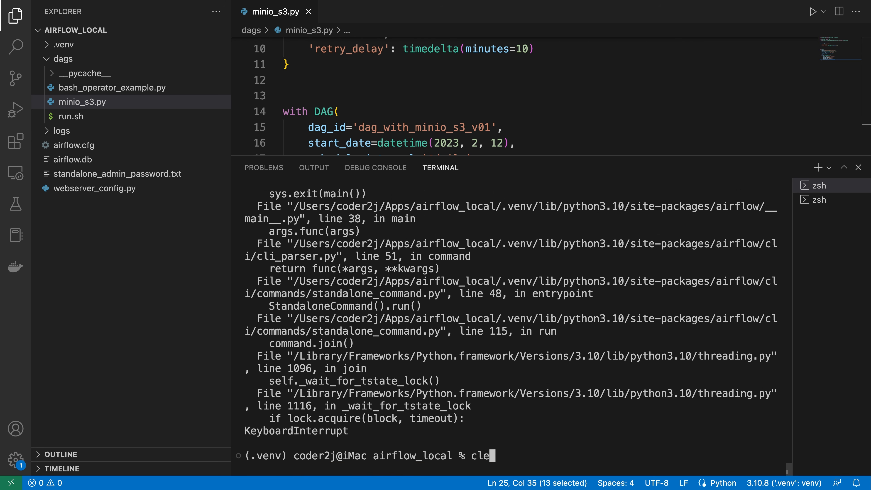
key(Return)
Step: Restart Airflow in the terminal with the command no_proxy=* airflow standalone
text(n)
key(Up)
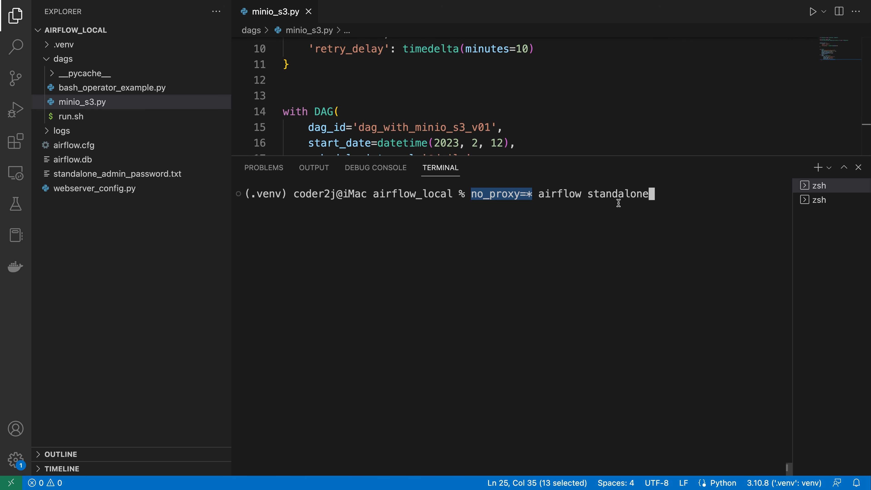
key(Return)
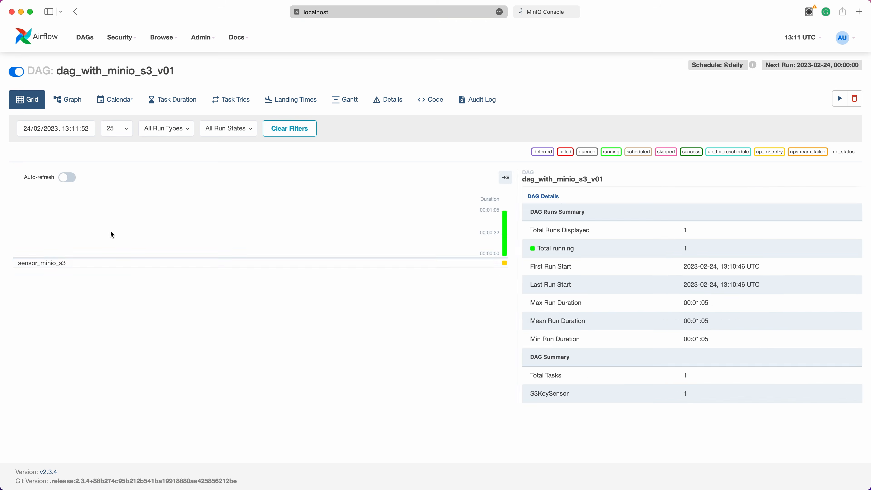
Step: Switch to Airflow in the browser and clear the sensor_minio_s3 task instance of the 2023-02-23 run to rerun it
click(369, 361)
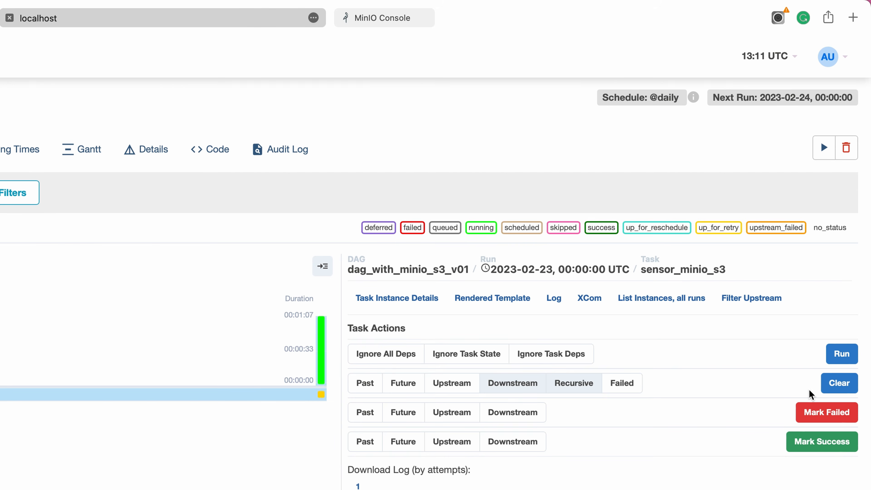
click(840, 381)
click(477, 179)
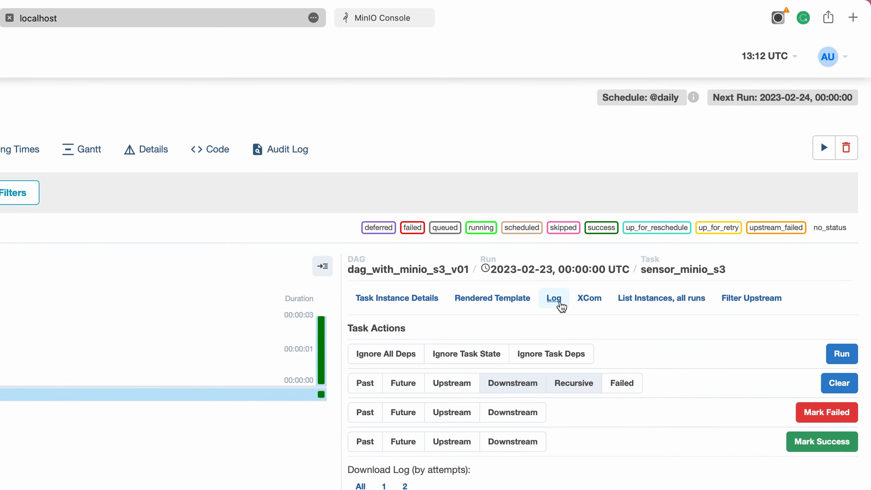
Step: Open the log of the rerun sensor_minio_s3 task and highlight the AWS connection credentials and success criteria messages
click(558, 302)
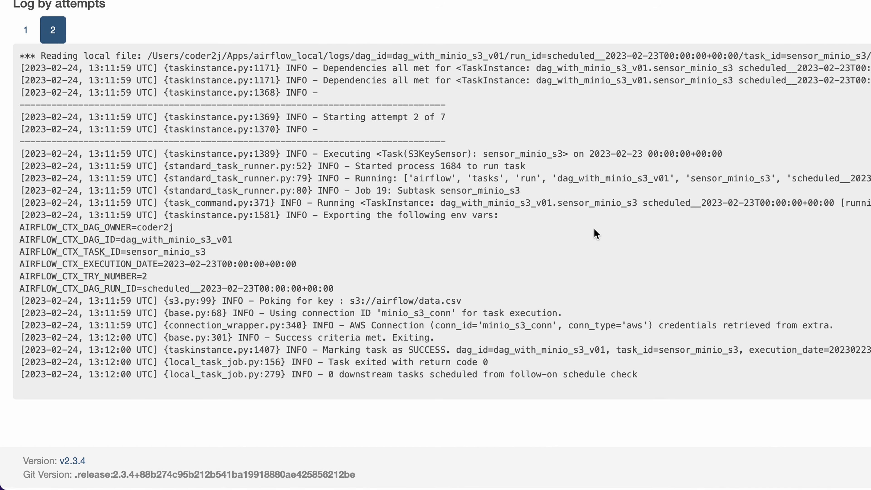
drag(275, 340, 434, 340)
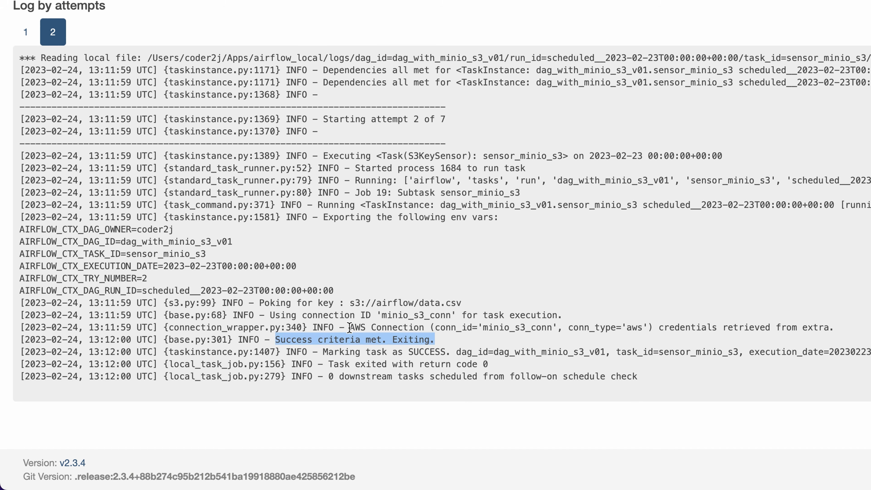
drag(350, 327, 848, 327)
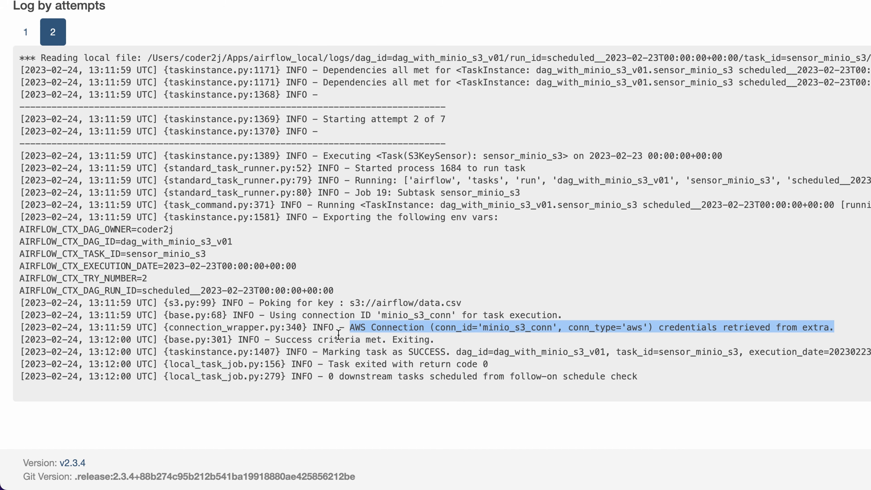
drag(275, 339, 427, 339)
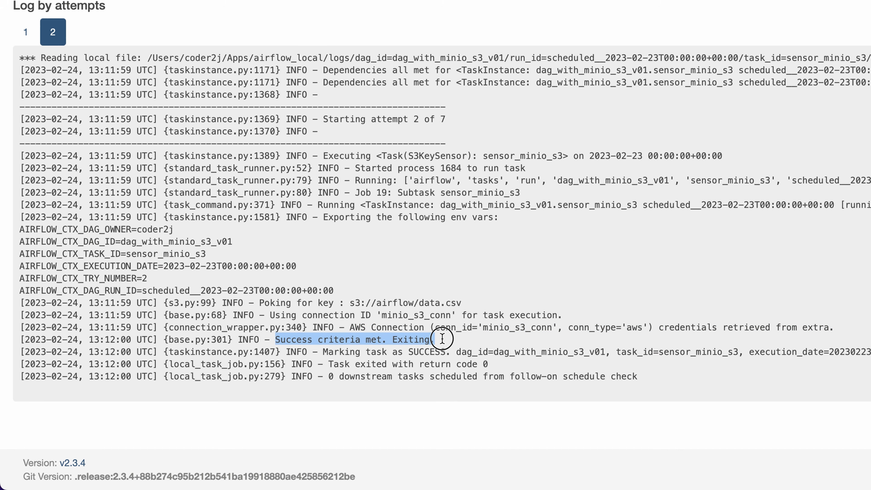